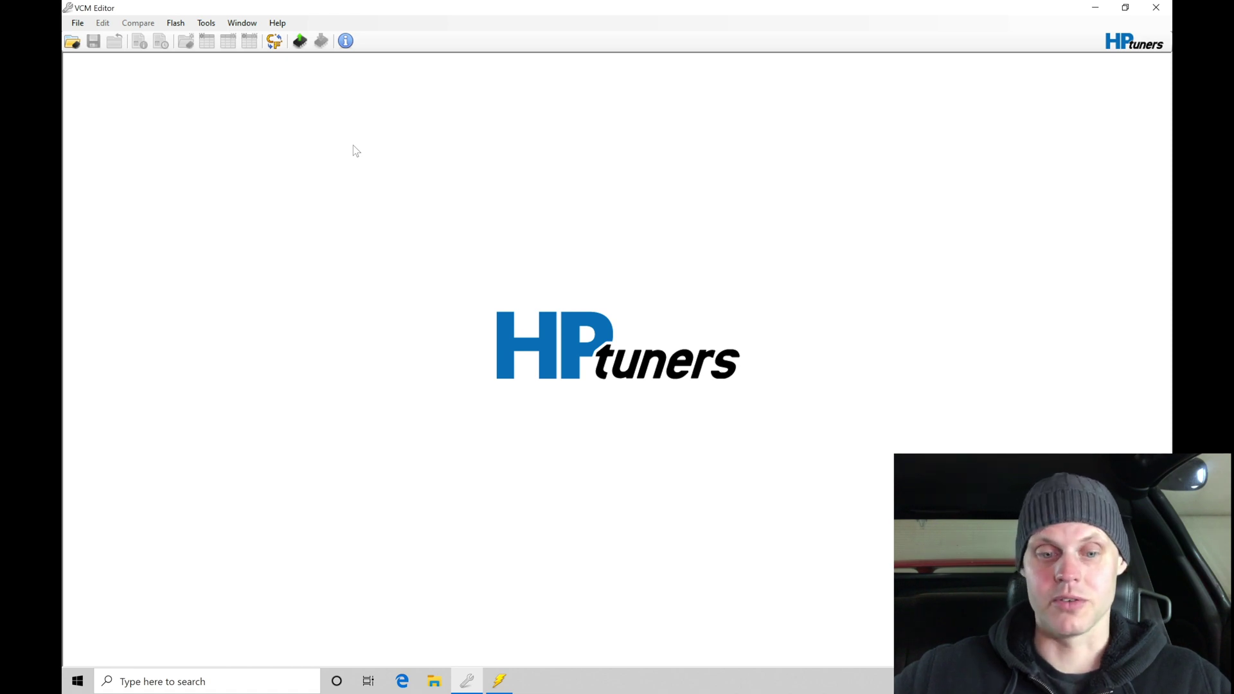
Read the entire stock ECM from the 2002 Pontiac Firebird with Read Entire until the Save As prompt appears
left_click(299, 41)
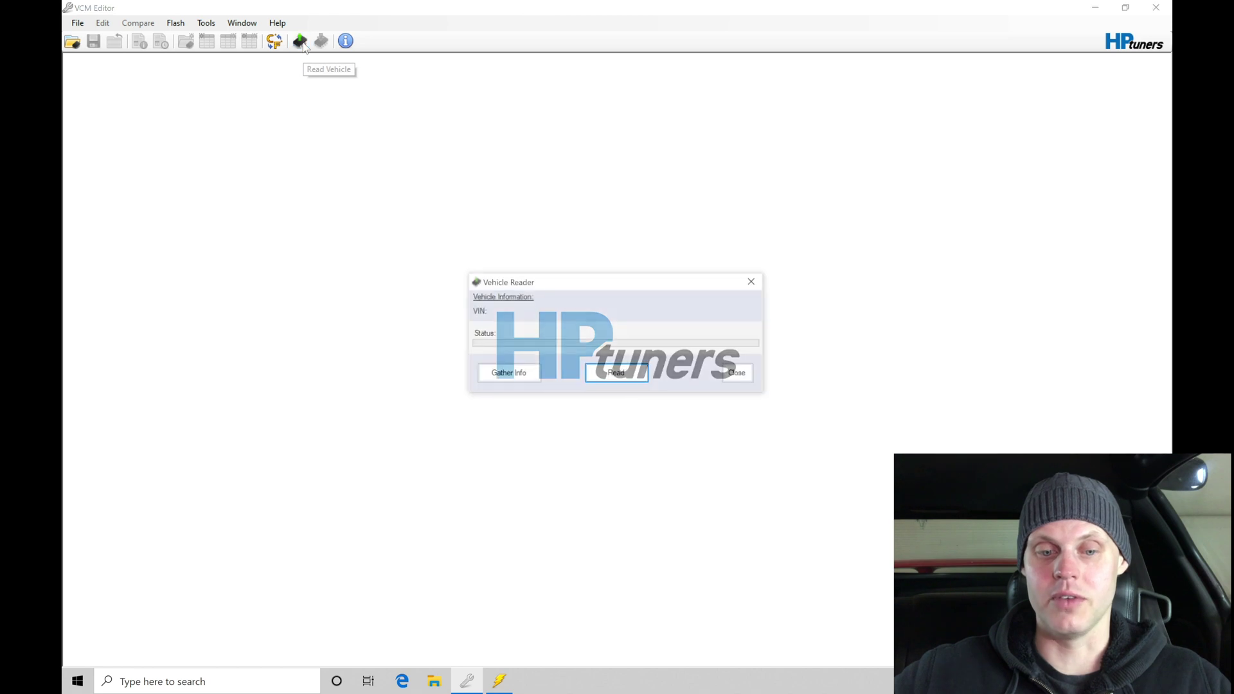
left_click_drag(598, 281, 568, 162)
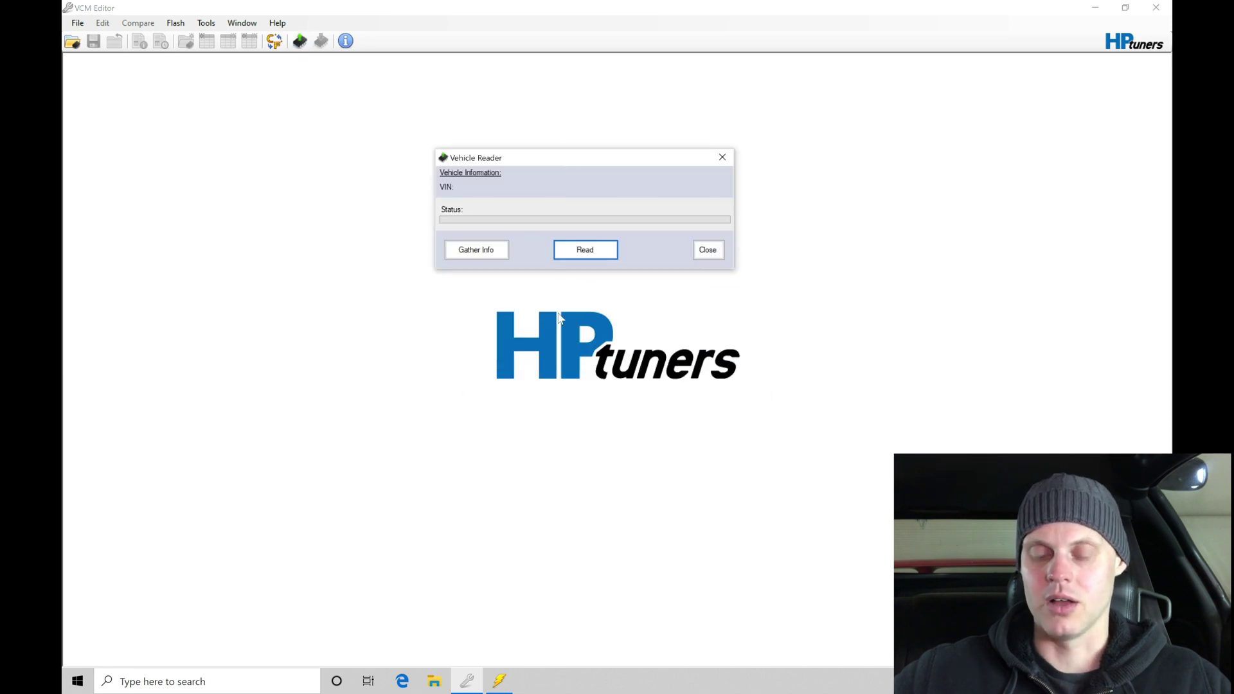
left_click(600, 254)
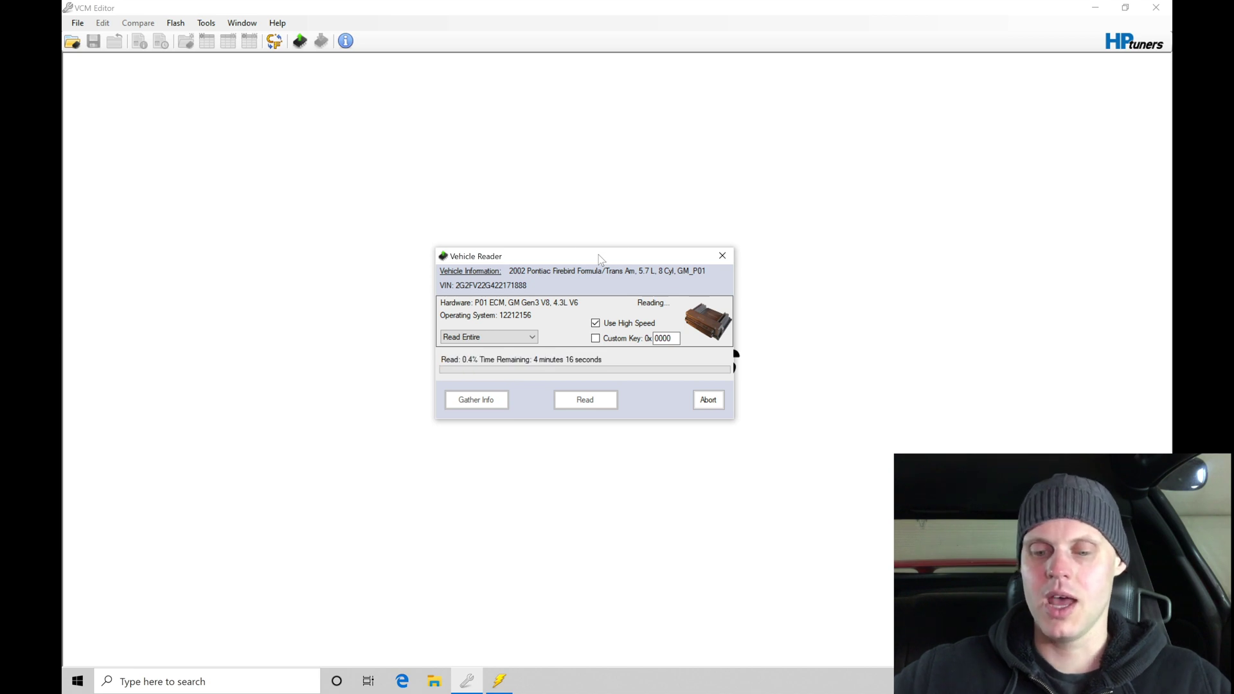
left_click_drag(599, 259, 633, 174)
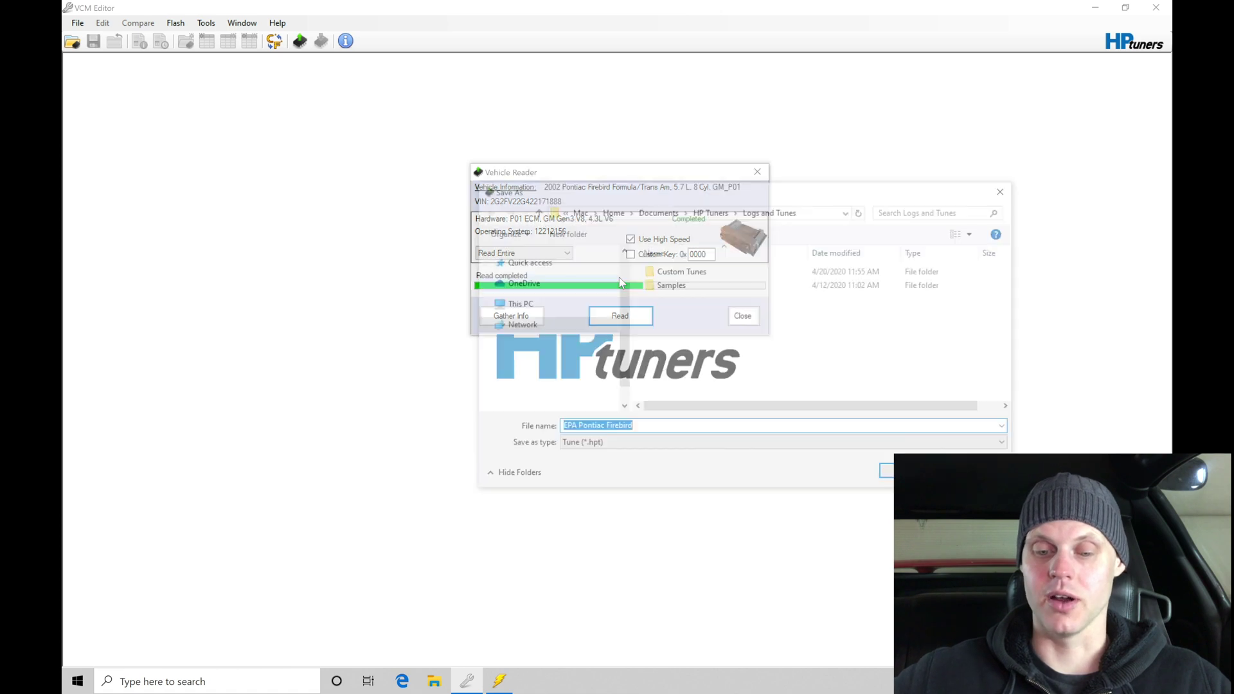
Browse to the Documents > HP Tuners > Logs and Tunes folder in the Save As dialog
left_click_drag(665, 189, 449, 94)
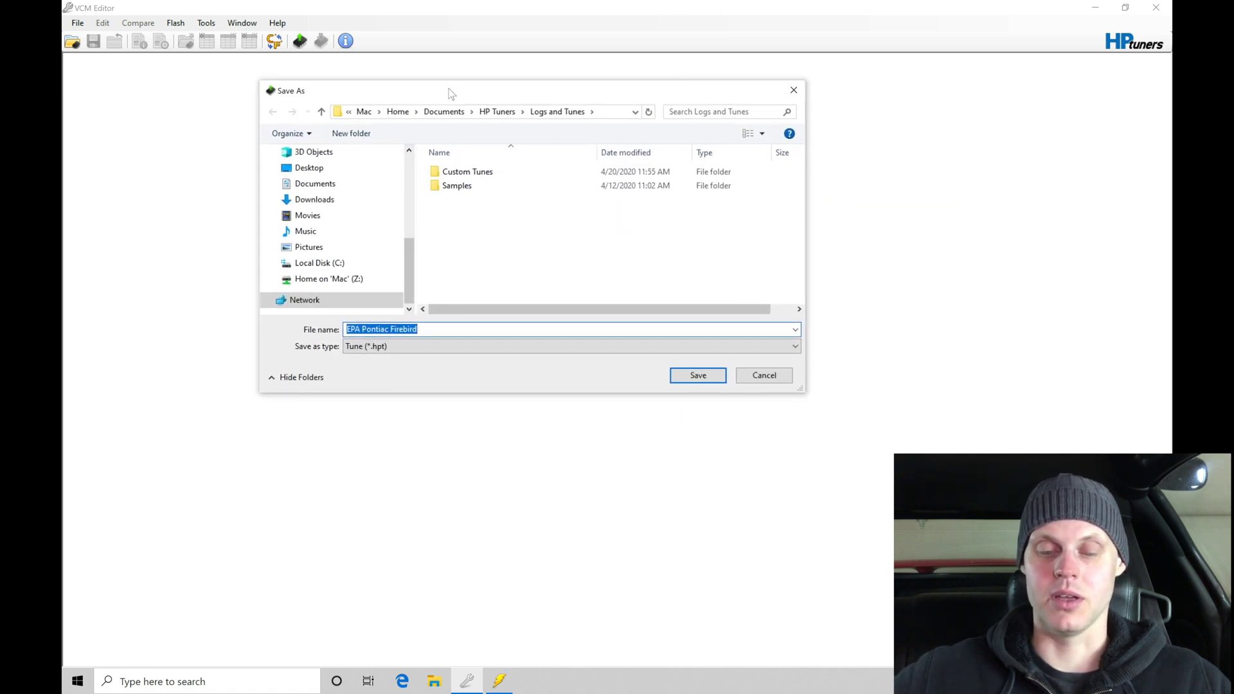
left_click_drag(407, 242, 412, 143)
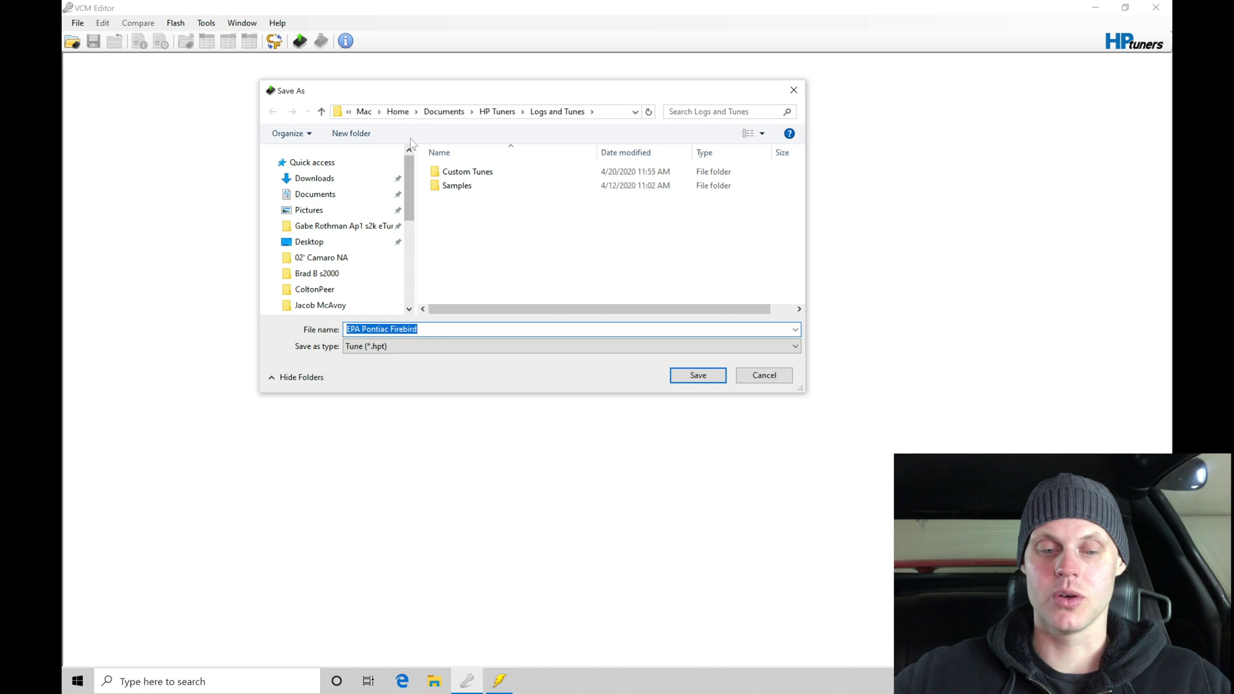
left_click(339, 201)
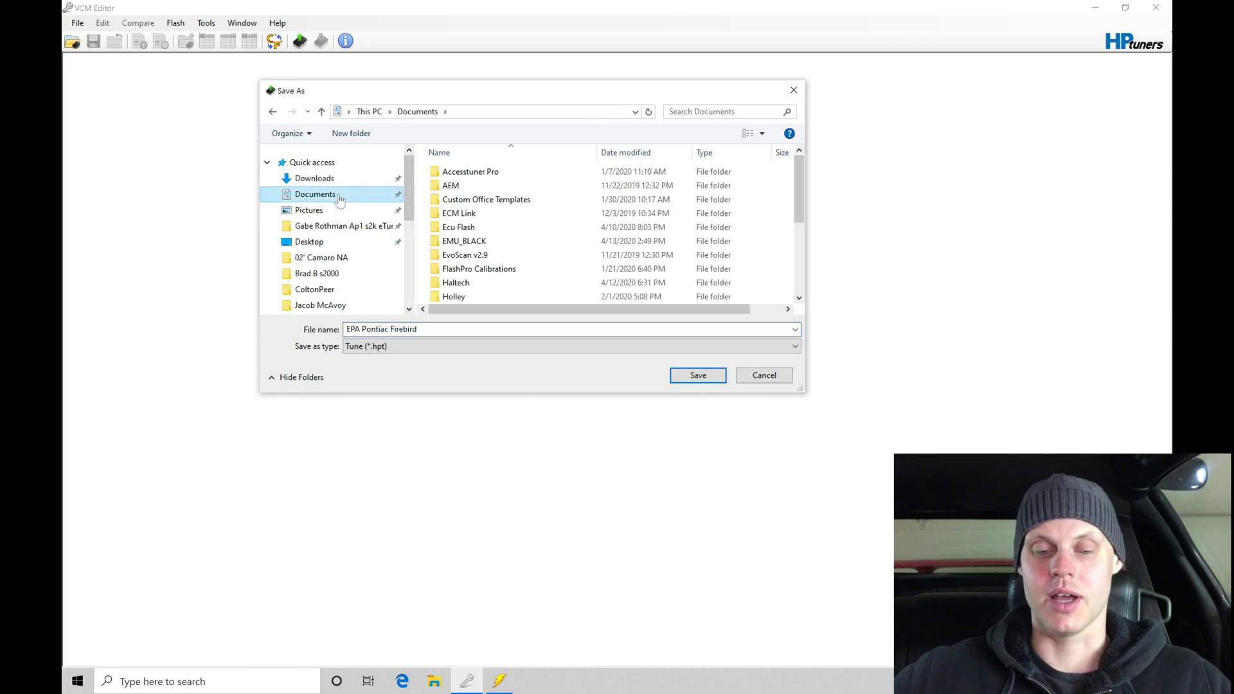
scroll(558, 238, "down", 3)
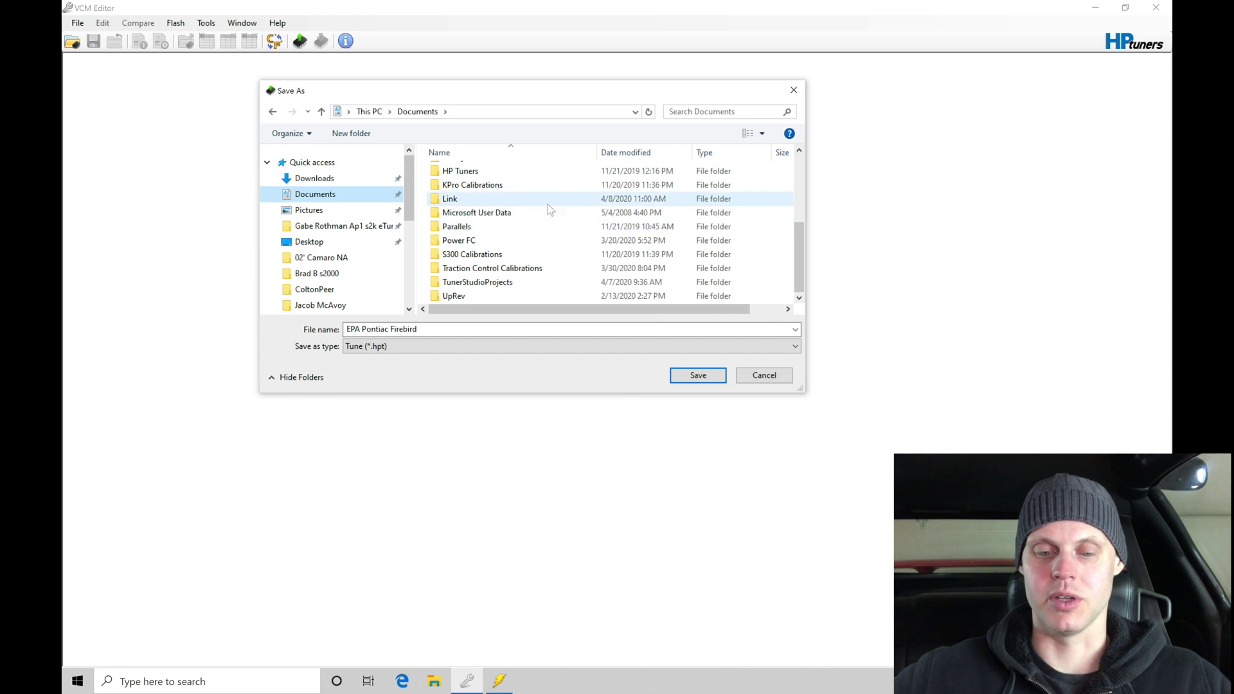
left_click_drag(799, 252, 798, 230)
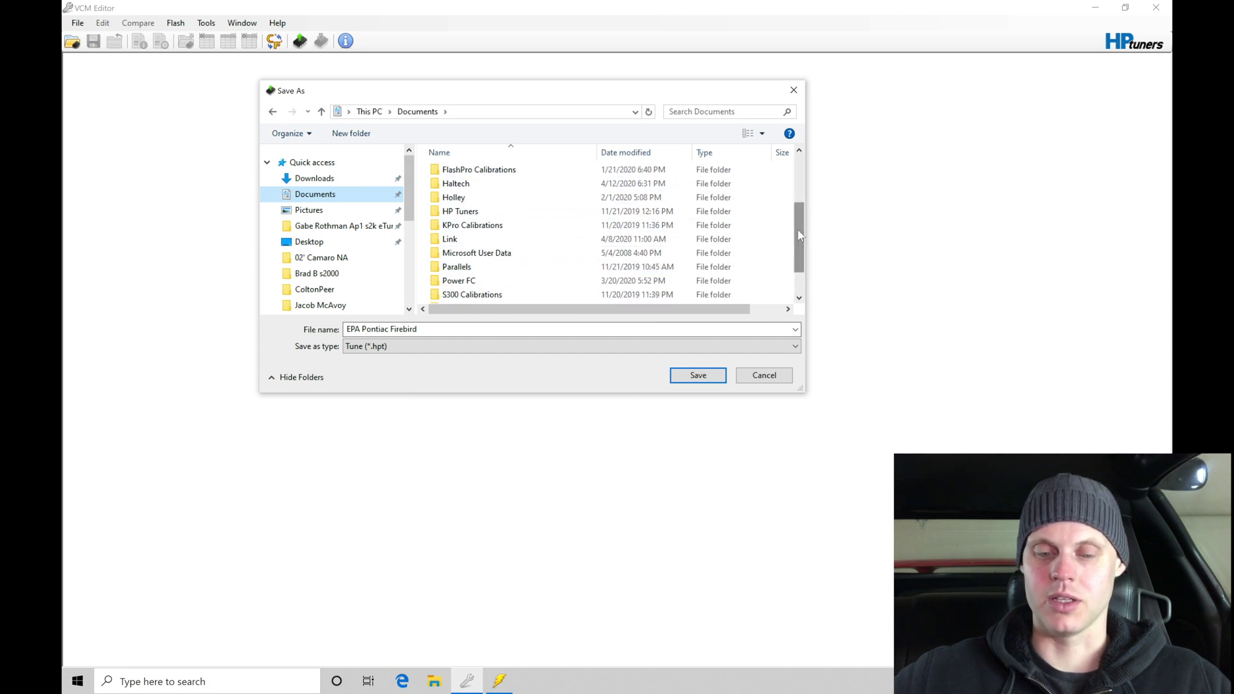
double_click(672, 214)
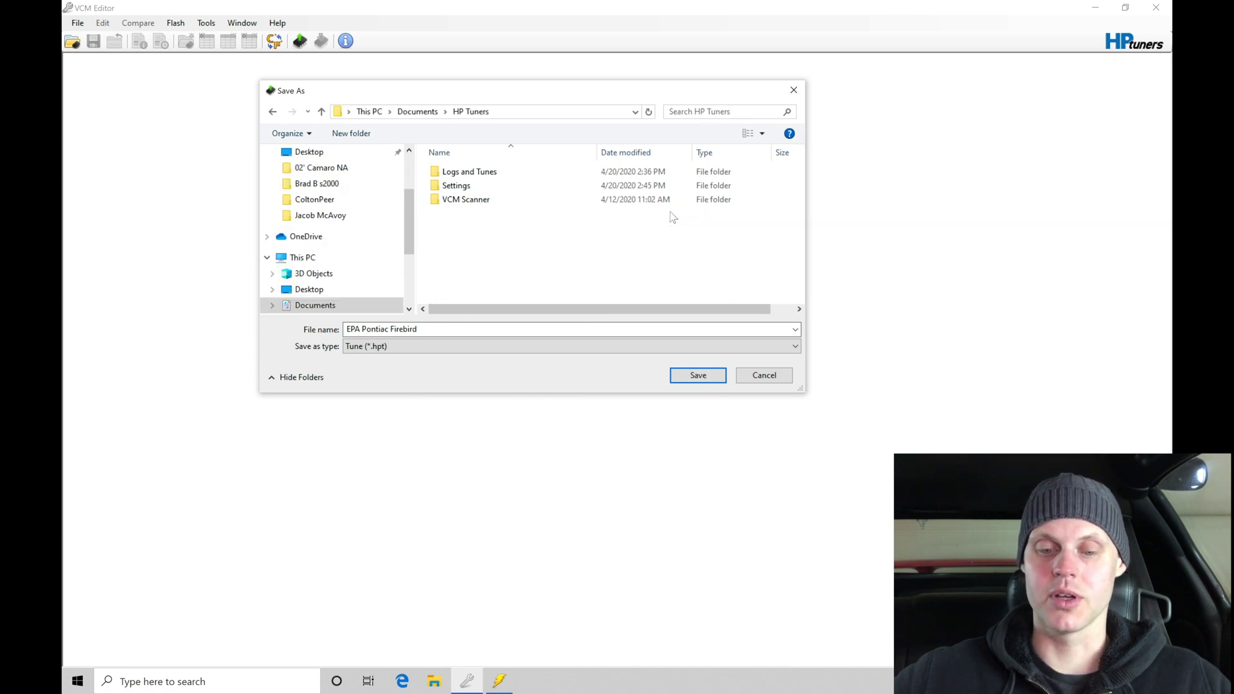
double_click(651, 175)
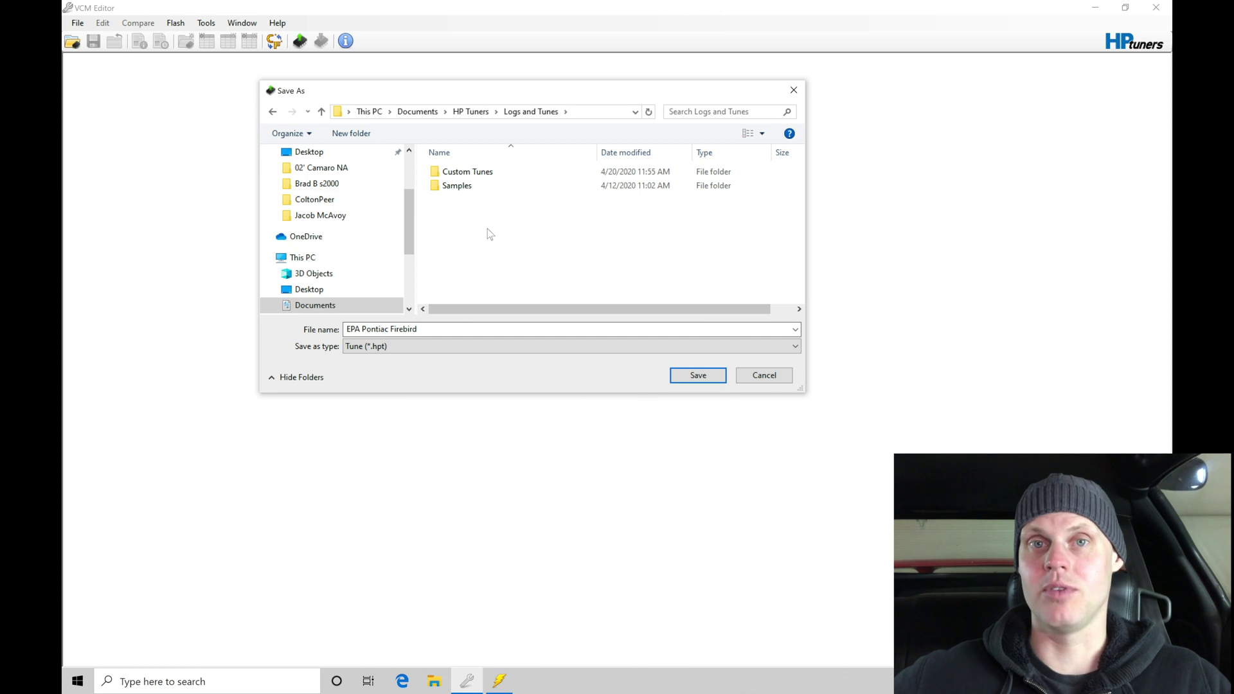
Create an 'EPA Pontiac Firebird' folder and save the read there as Original
left_click(352, 147)
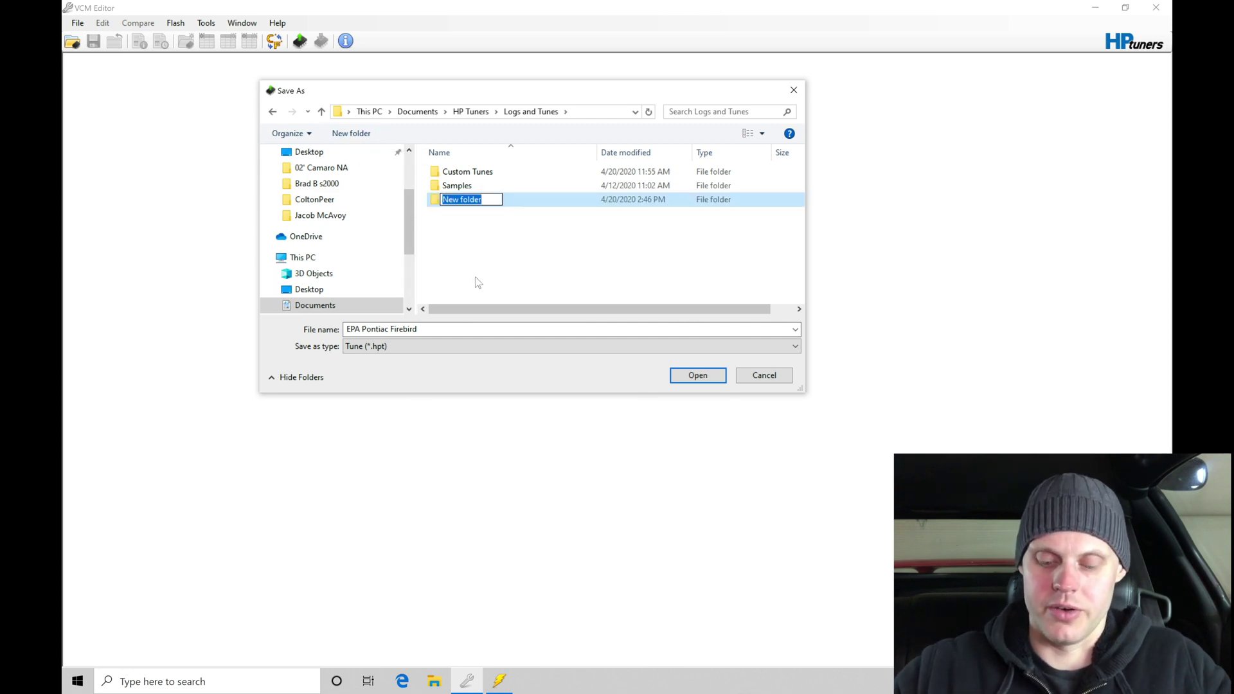
type("EPA P")
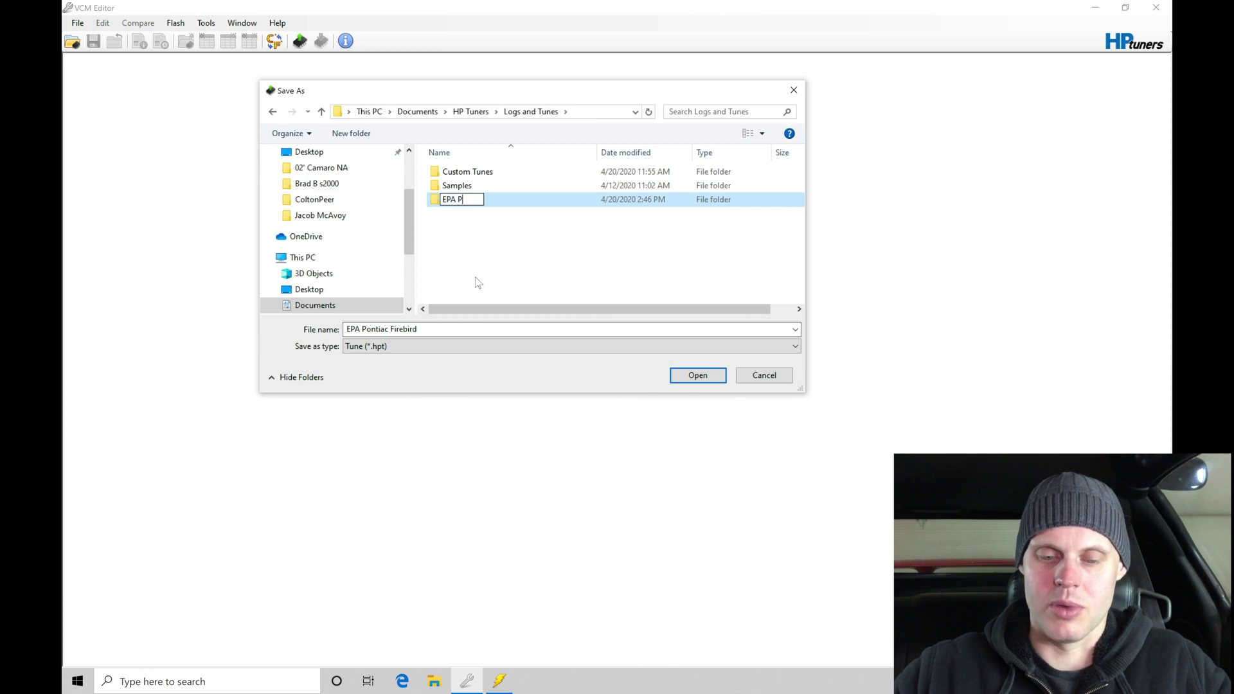
type("ontiac F")
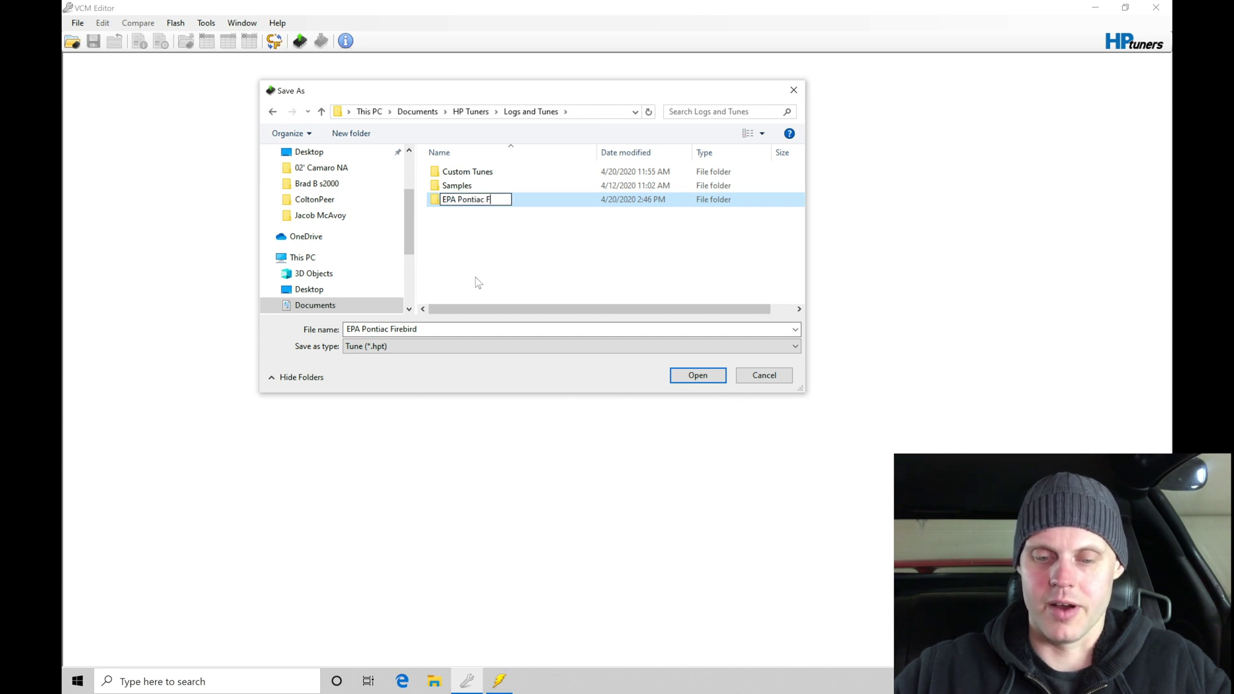
type("irebird")
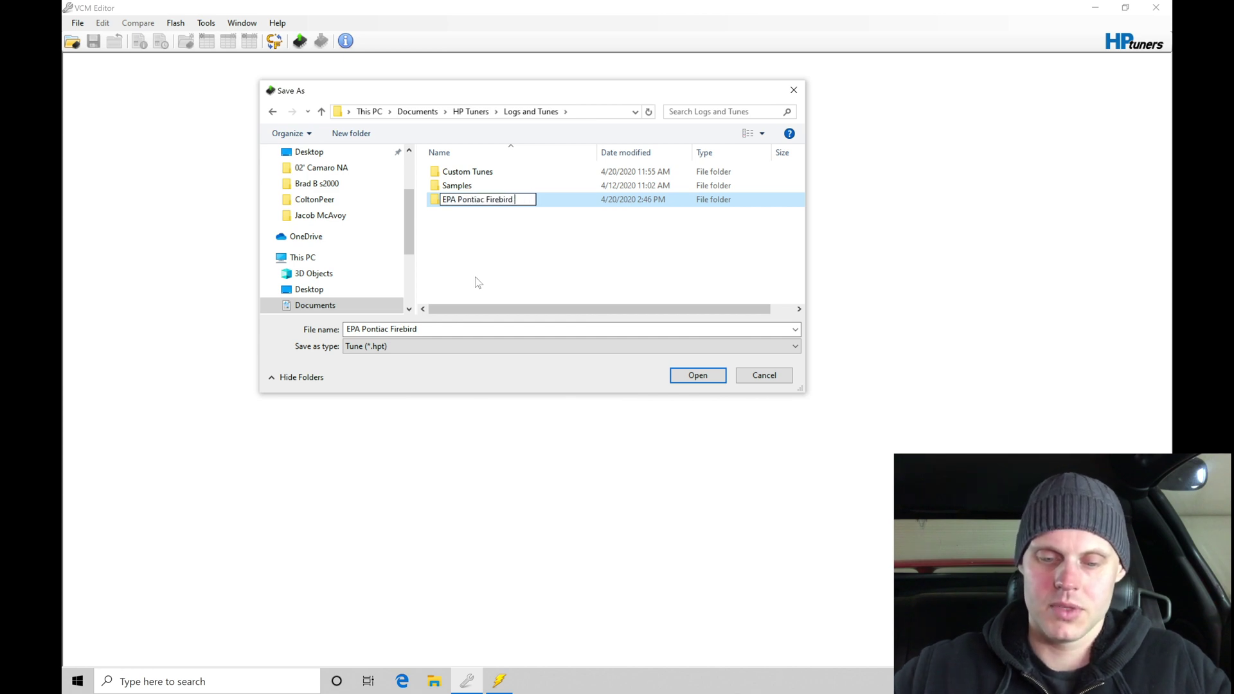
key("Return")
key("Return")
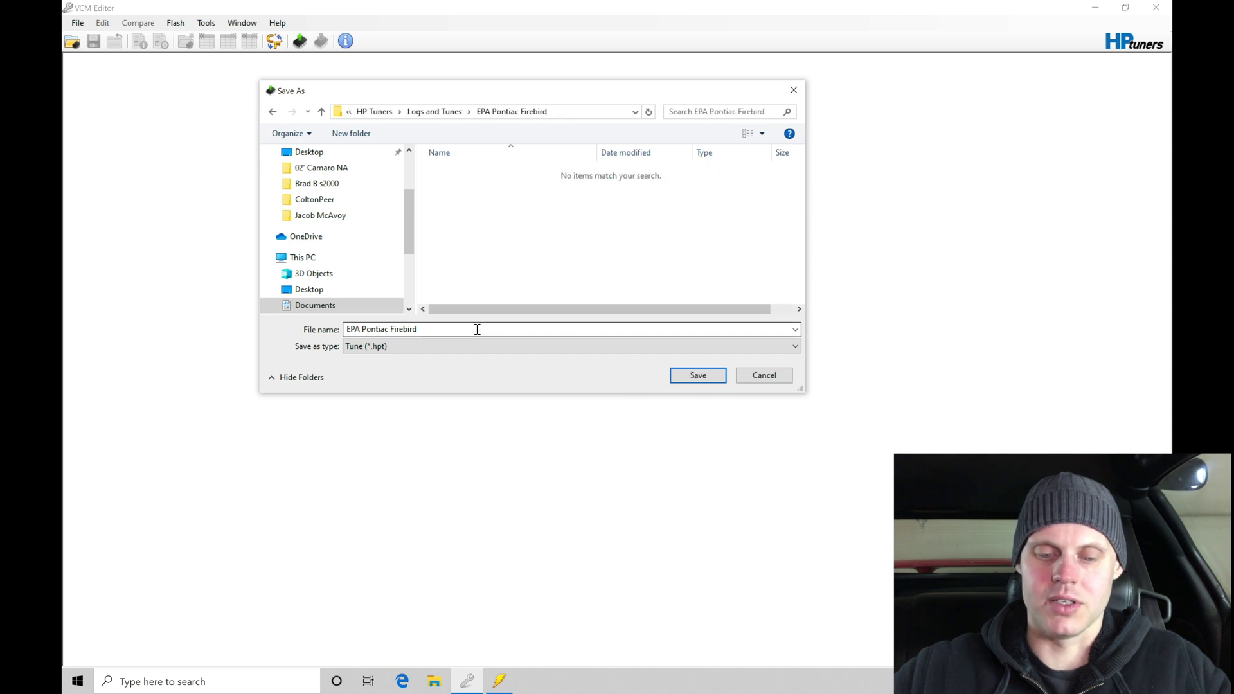
triple_click(476, 329)
type("O")
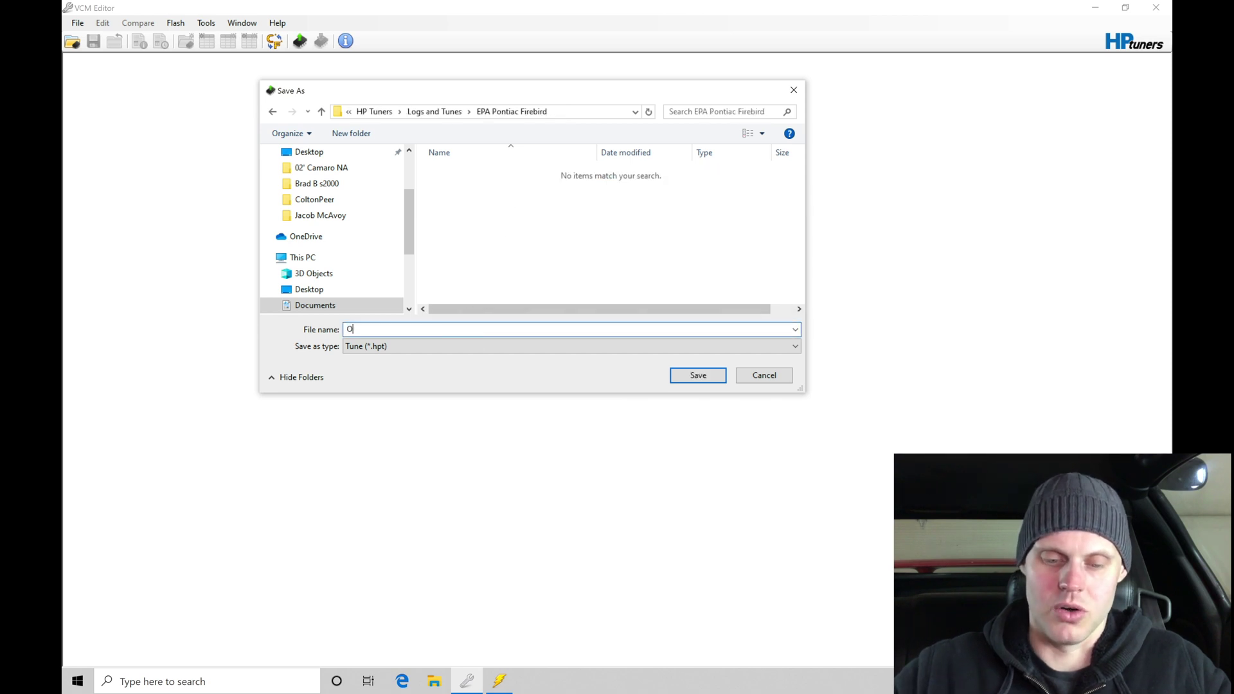
type("riginal")
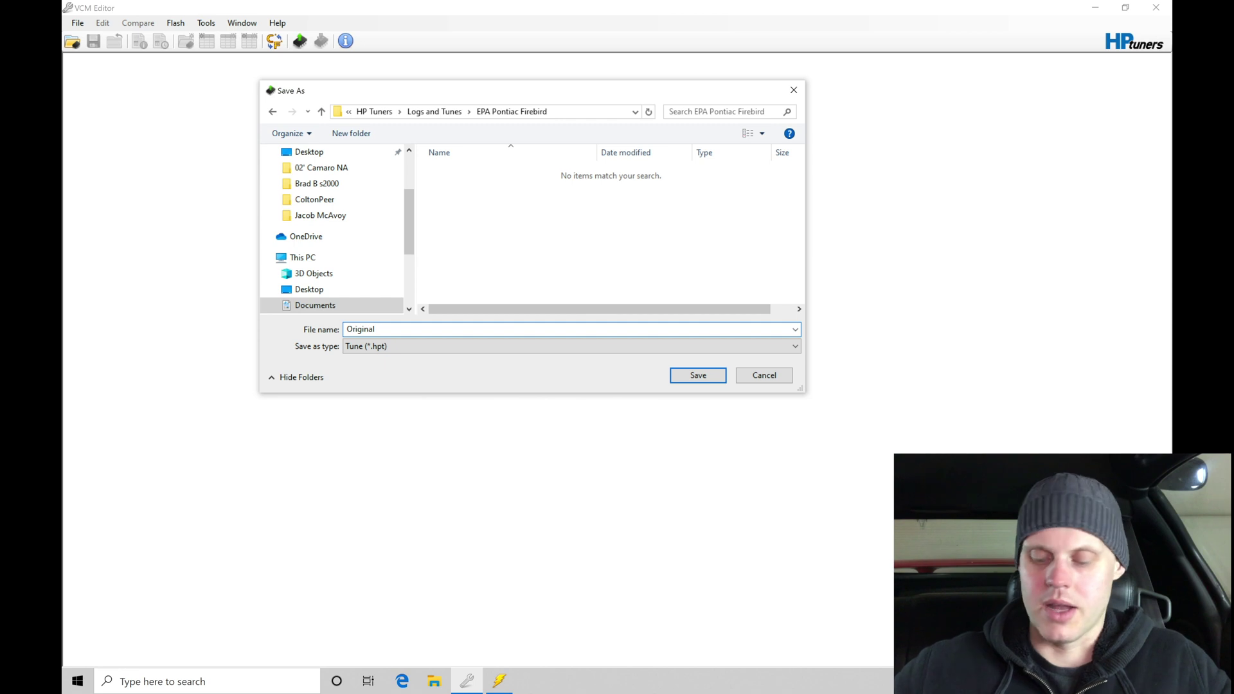
key("Return")
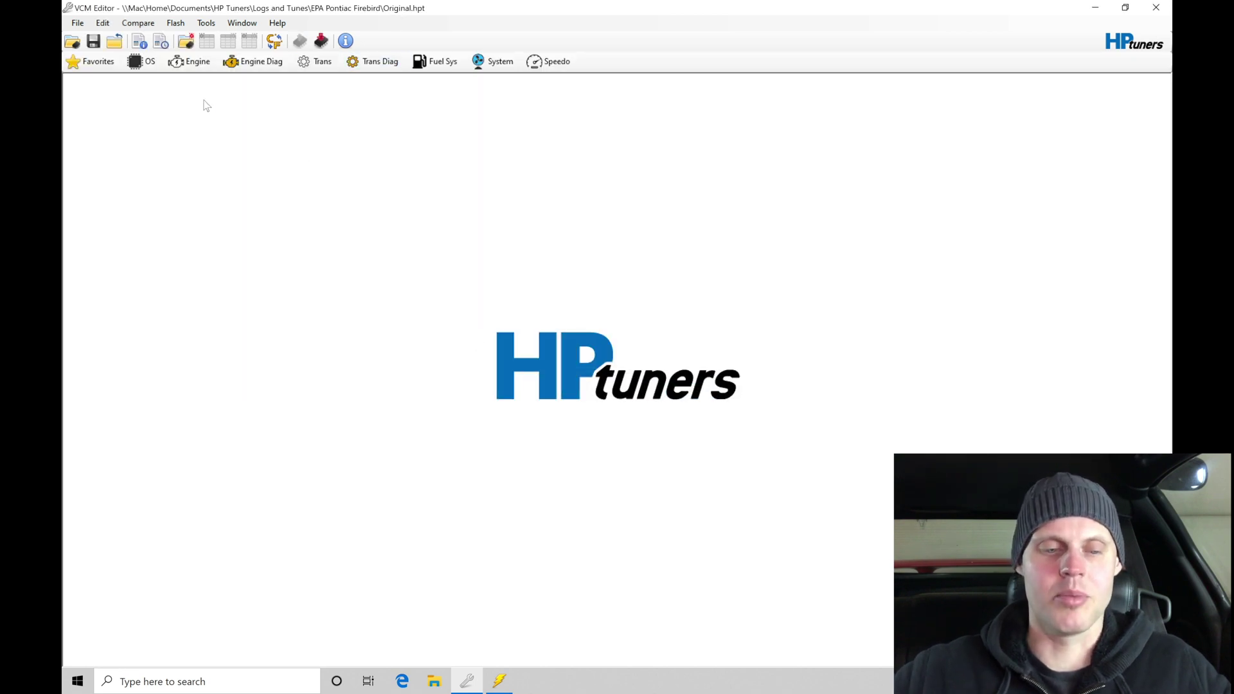
Save the tune as a copy named '4-20-20 rev 1' beside Original
left_click(78, 24)
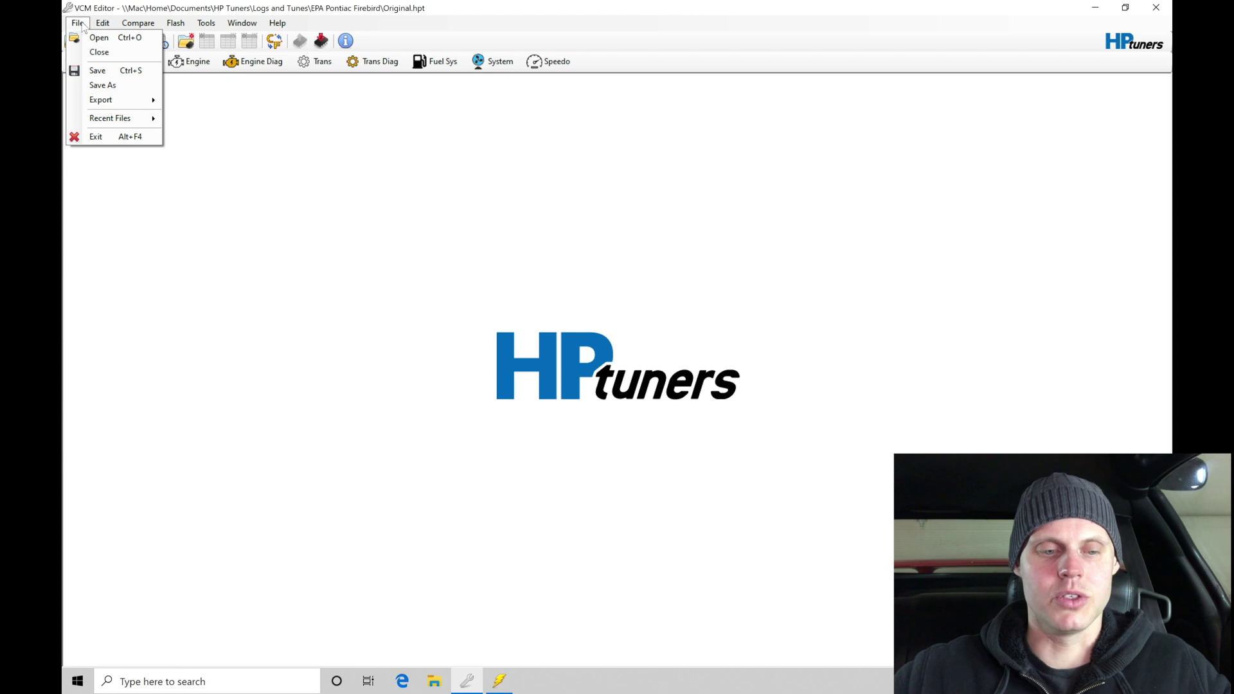
left_click(103, 85)
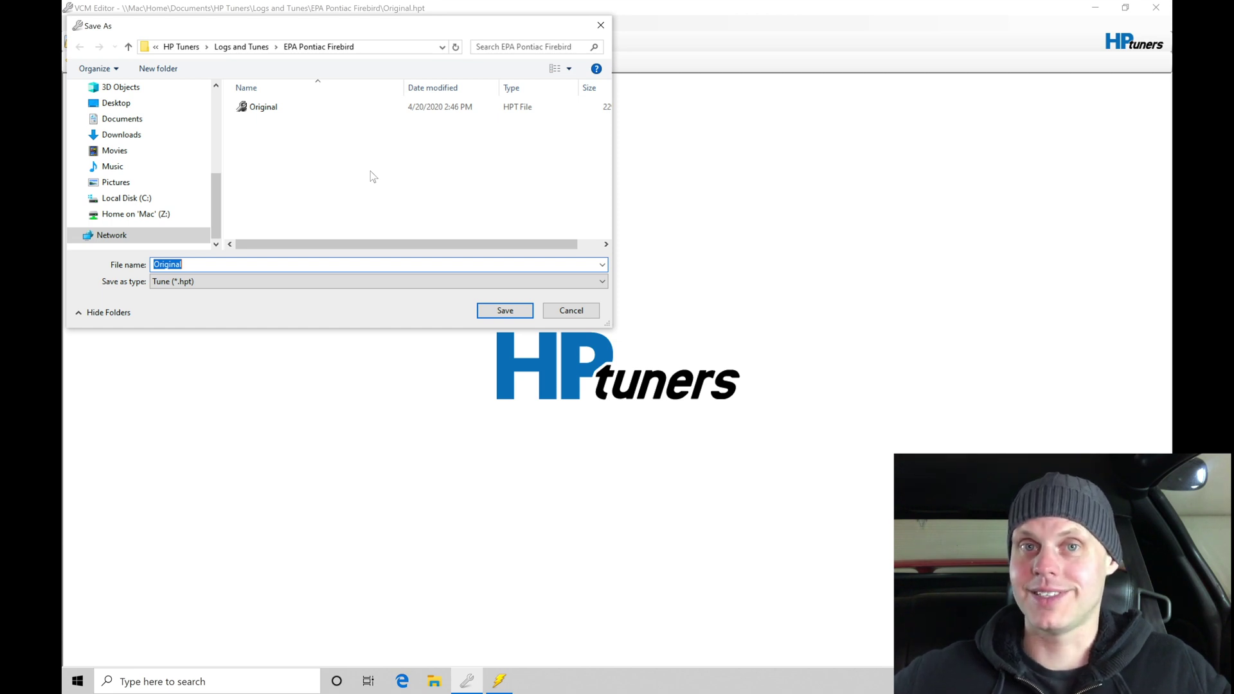
key("BackSpace")
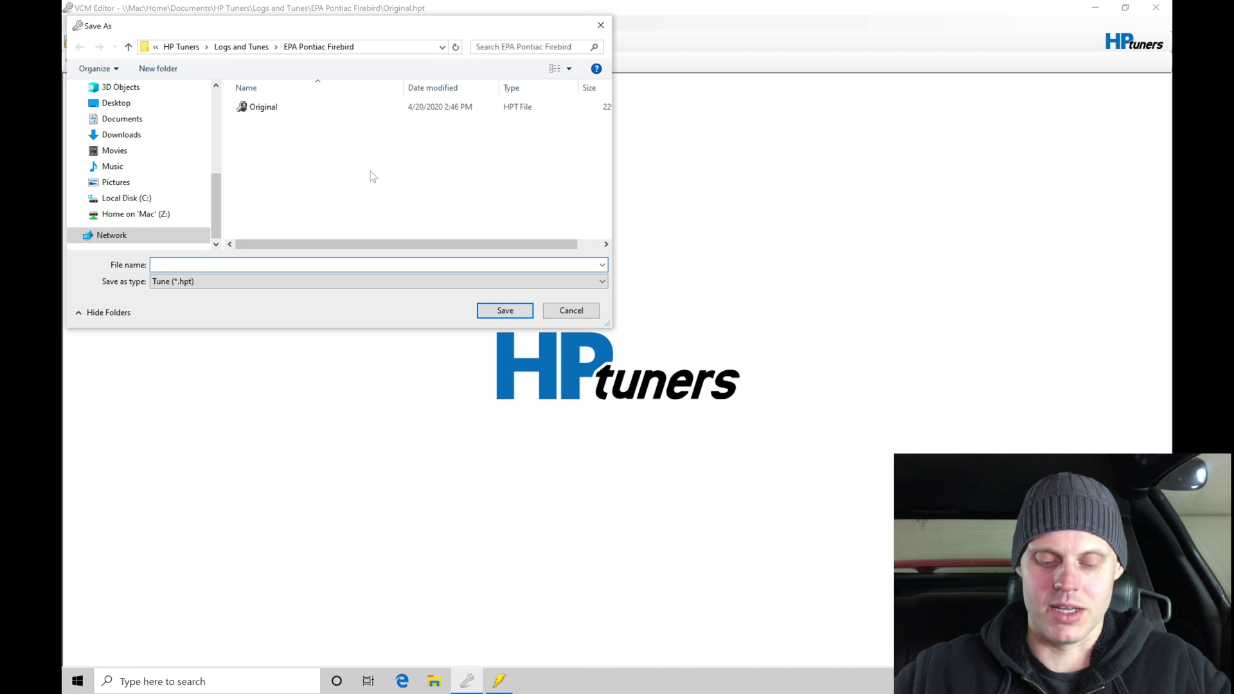
type("-")
type("4-20")
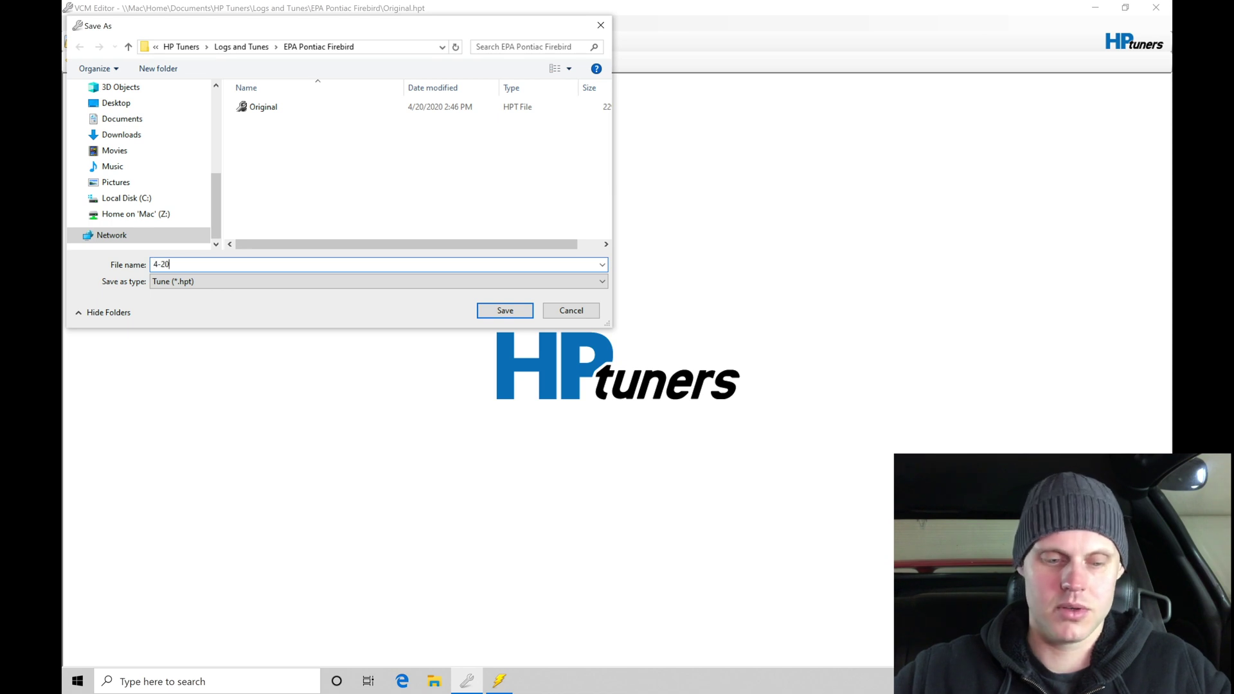
type("-20 rev 1")
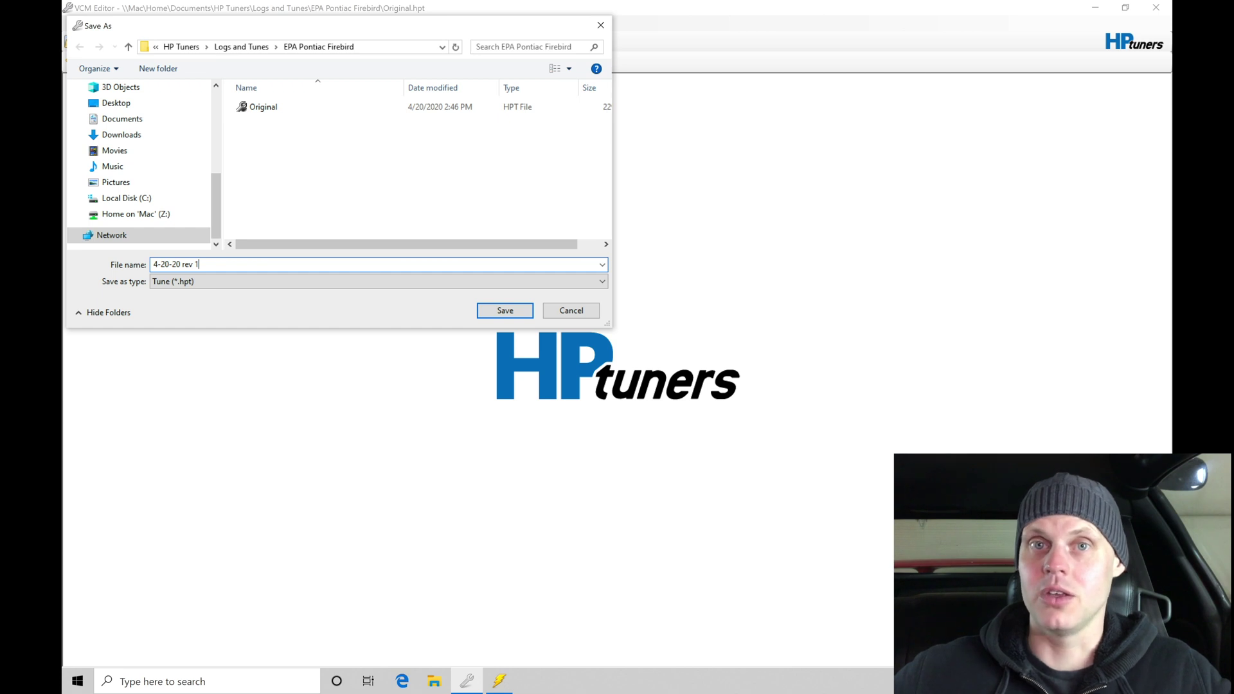
key("Return")
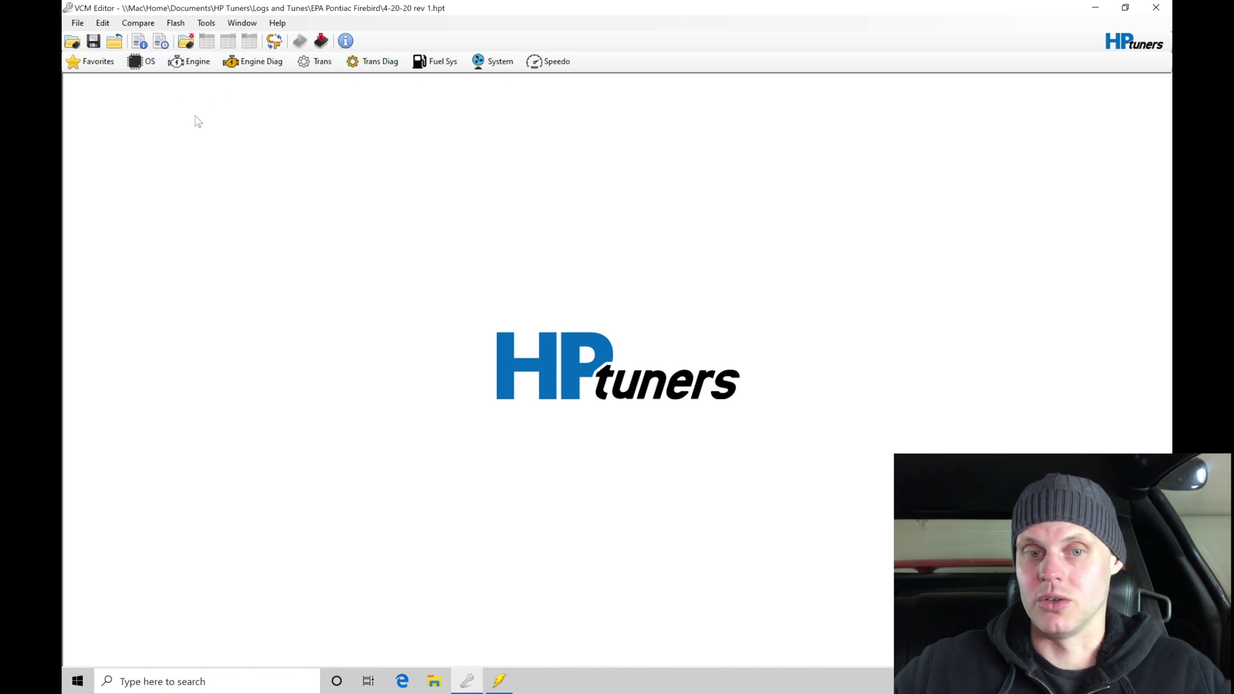
Apply the Speed Density - Enhanced (RTT) OS modification from the Operating System window
left_click(140, 61)
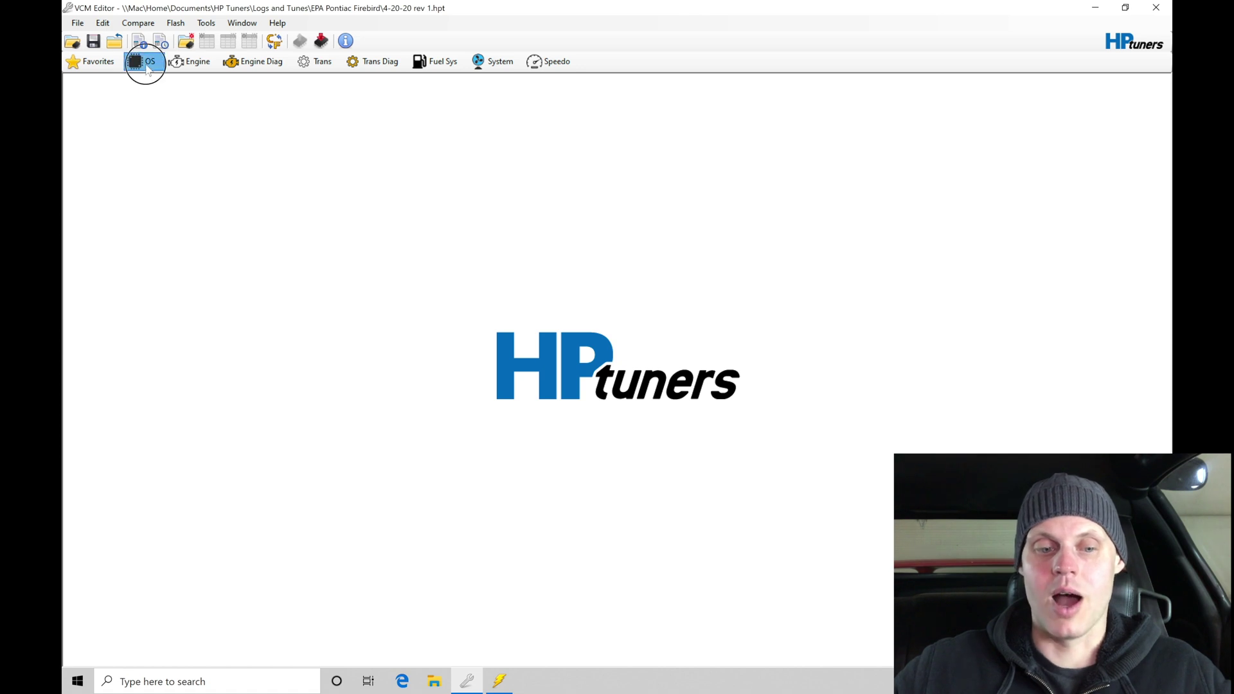
left_click(214, 103)
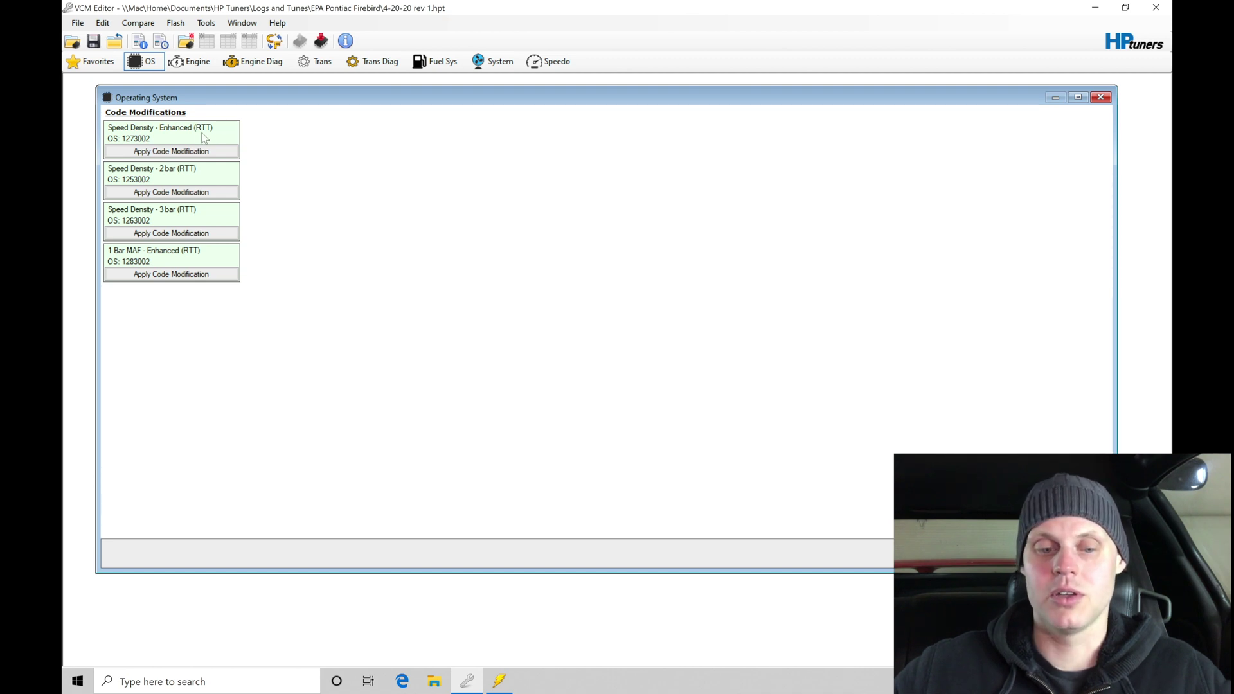
mouse_move(204, 138)
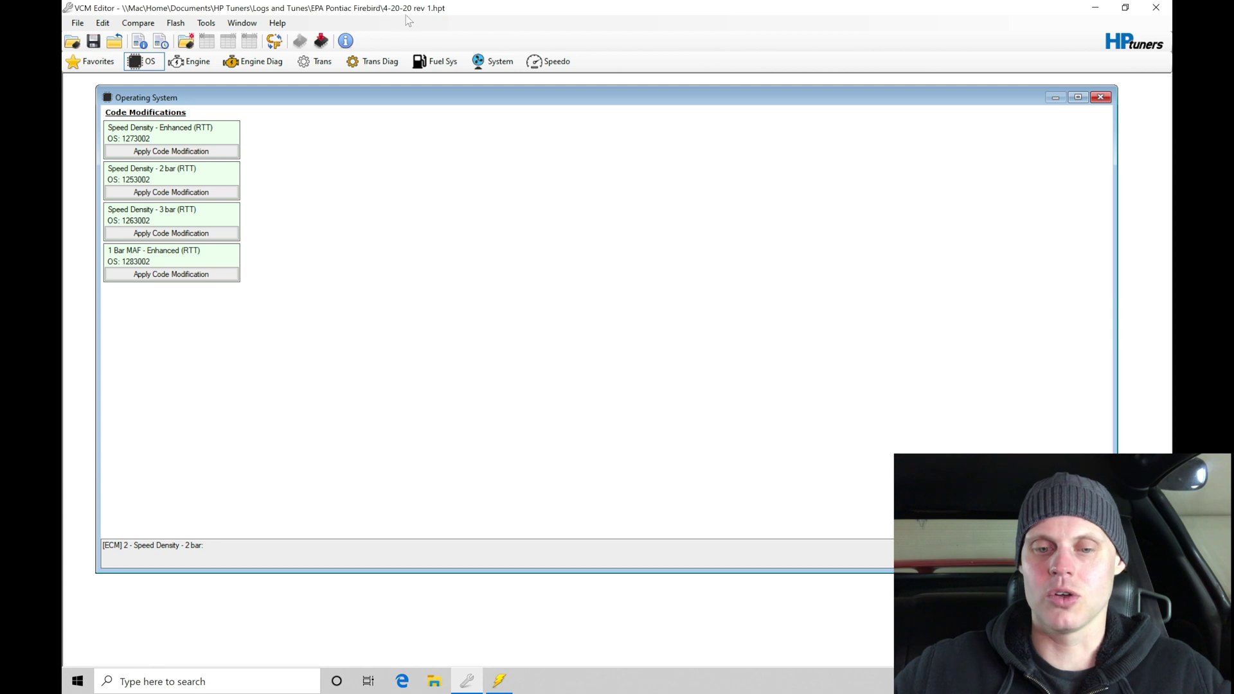
left_click(192, 153)
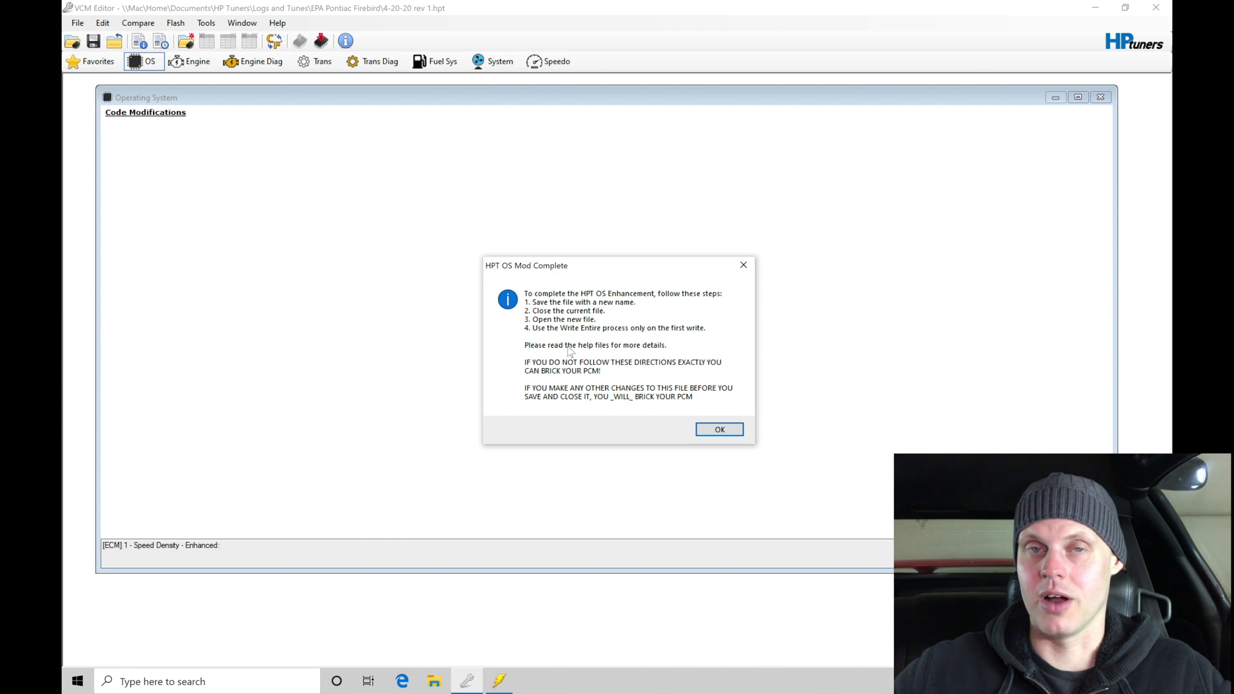
Acknowledge the HPT OS Mod Complete notice with OK
left_click(720, 430)
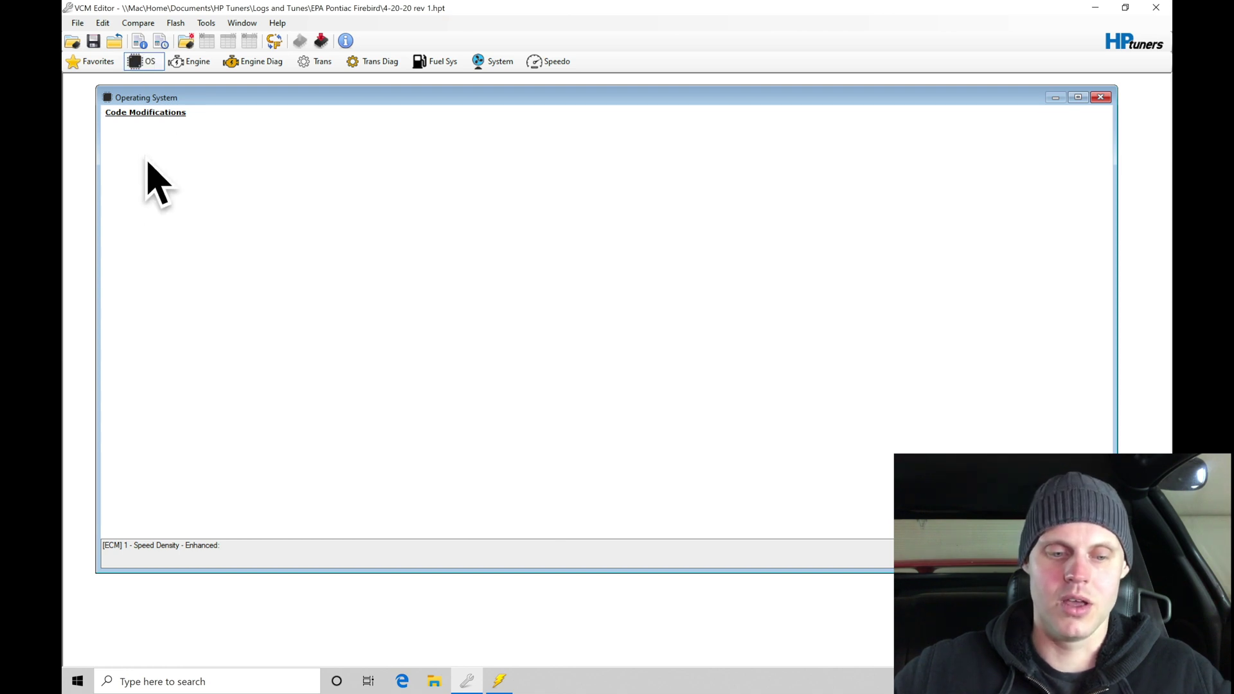
Start a Save As for the modified tune and clear the '4-20-20 rev 1' file name
left_click(77, 22)
left_click(106, 85)
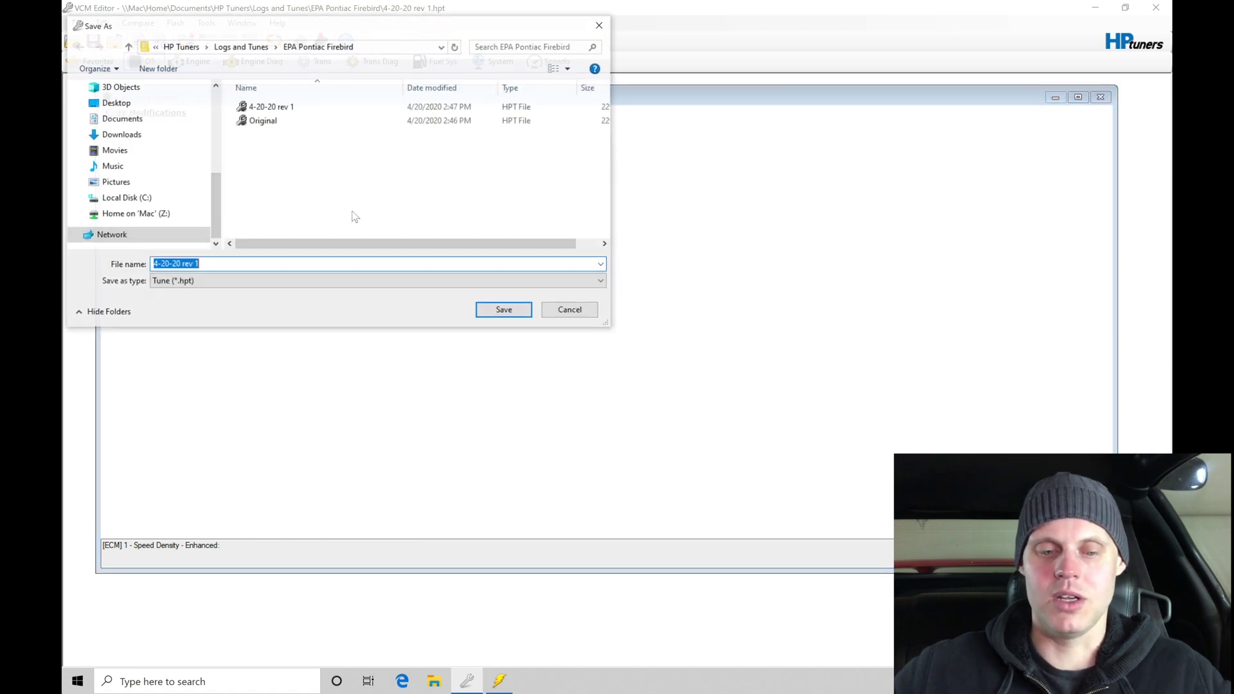
key("BackSpace")
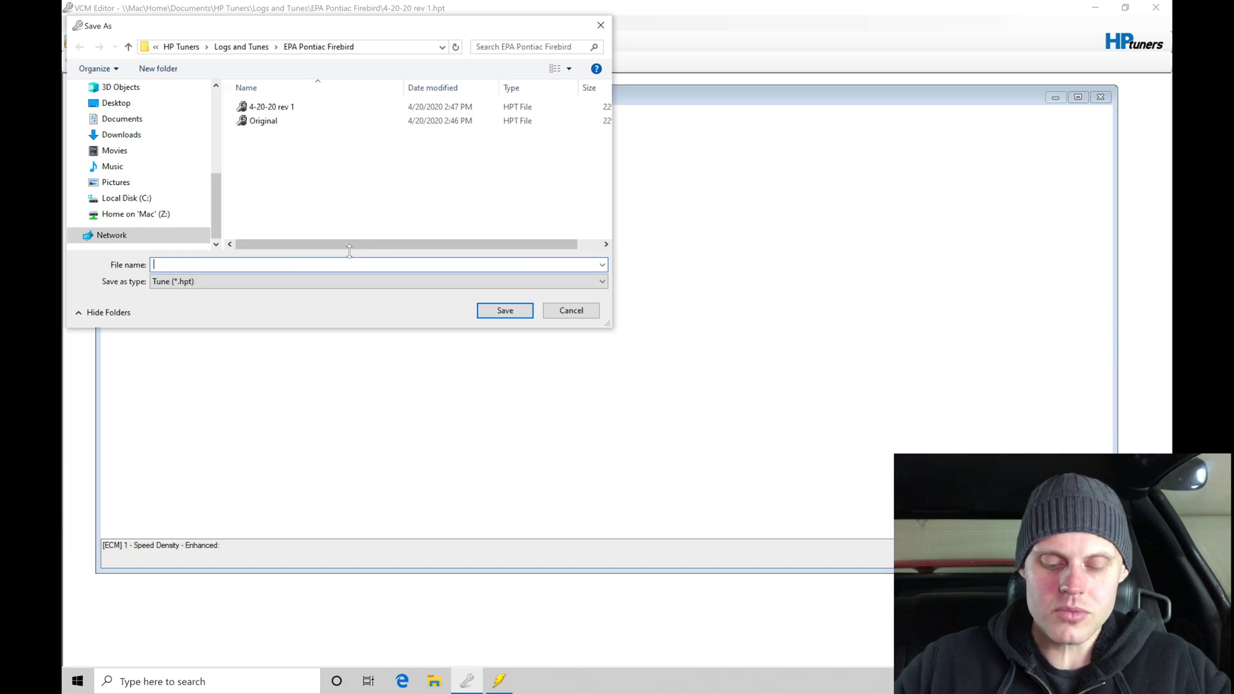